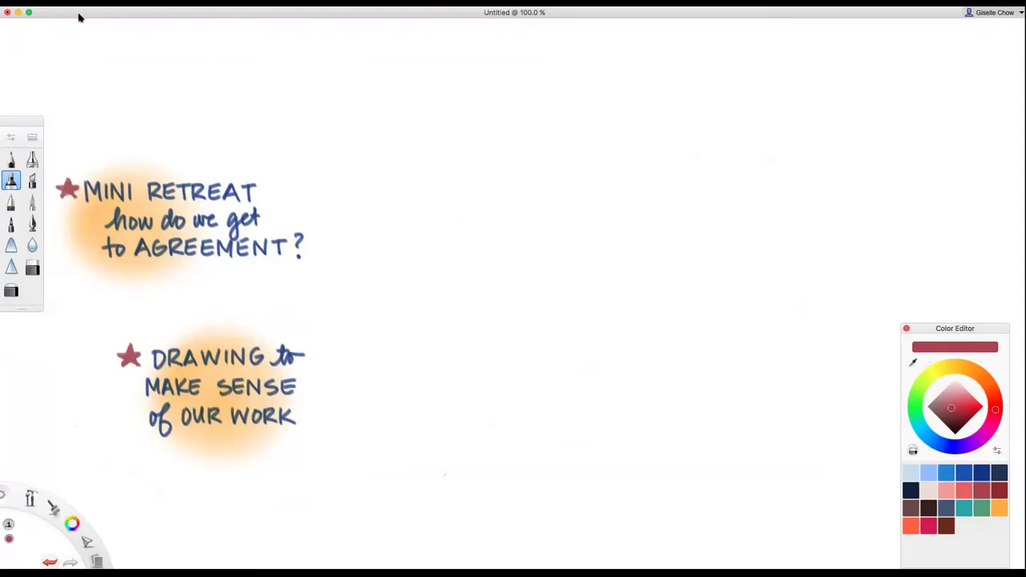
Airbrush a soft dusty-red circle beside the MINI RETREAT note and letter "USE as a" on it in dark blue with the marker
left_click(32, 159)
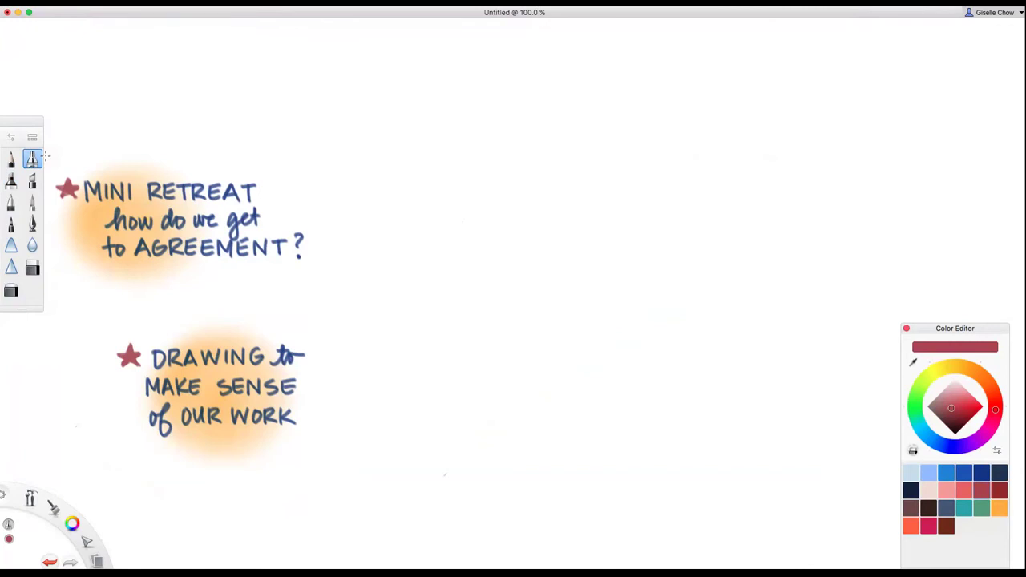
mouse_move(403, 189)
left_mouse_down()
mouse_move(417, 163)
mouse_move(376, 164)
mouse_move(450, 158)
mouse_move(392, 222)
mouse_move(448, 173)
mouse_move(401, 170)
mouse_move(396, 185)
mouse_move(418, 171)
mouse_move(379, 183)
mouse_move(469, 202)
mouse_move(389, 157)
mouse_move(443, 242)
mouse_move(360, 170)
mouse_move(442, 239)
mouse_move(412, 160)
mouse_move(423, 172)
mouse_move(389, 157)
mouse_move(434, 223)
mouse_move(478, 236)
left_mouse_up()
left_click(981, 473)
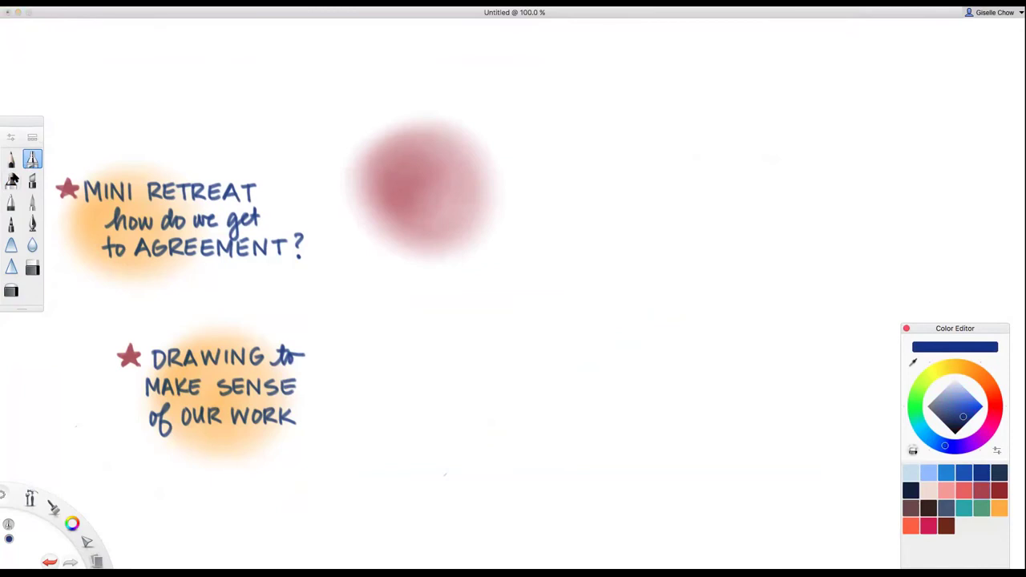
left_click(11, 181)
mouse_move(378, 154)
left_mouse_down()
mouse_move(394, 151)
mouse_move(396, 165)
mouse_move(447, 156)
mouse_move(454, 165)
left_mouse_up()
left_click_drag(478, 156, 484, 164)
Letter "PLANNING TOOL" in dark blue on two lines beneath "USE as a"
mouse_move(374, 175)
left_mouse_down()
mouse_move(372, 194)
mouse_move(402, 195)
mouse_move(408, 178)
mouse_move(416, 195)
left_mouse_up()
mouse_move(402, 188)
left_mouse_down()
mouse_move(420, 177)
mouse_move(430, 194)
left_mouse_up()
left_click_drag(430, 194, 436, 178)
mouse_move(436, 177)
left_mouse_down()
mouse_move(457, 195)
mouse_move(462, 177)
left_mouse_up()
left_click_drag(462, 176, 472, 195)
mouse_move(471, 195)
left_mouse_down()
mouse_move(471, 178)
mouse_move(489, 187)
left_mouse_up()
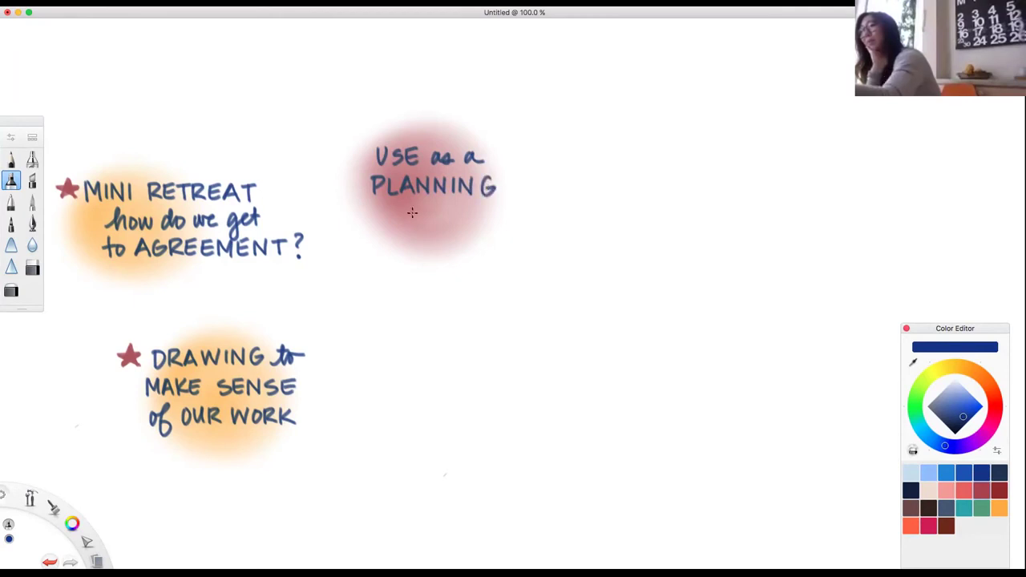
left_click_drag(390, 211, 409, 210)
mouse_move(400, 211)
left_mouse_down()
mouse_move(400, 229)
mouse_move(415, 214)
mouse_move(457, 229)
left_mouse_up()
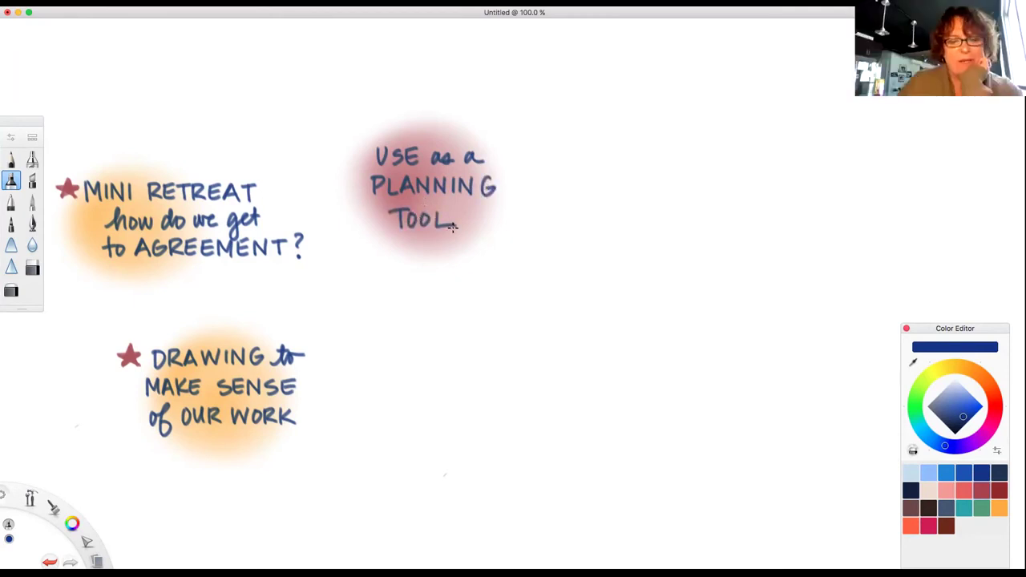
Draw a filled dusty-red star to the left of the "USE as a PLANNING TOOL" note
left_click(984, 491)
left_click_drag(346, 159, 352, 144)
key("ctrl+z")
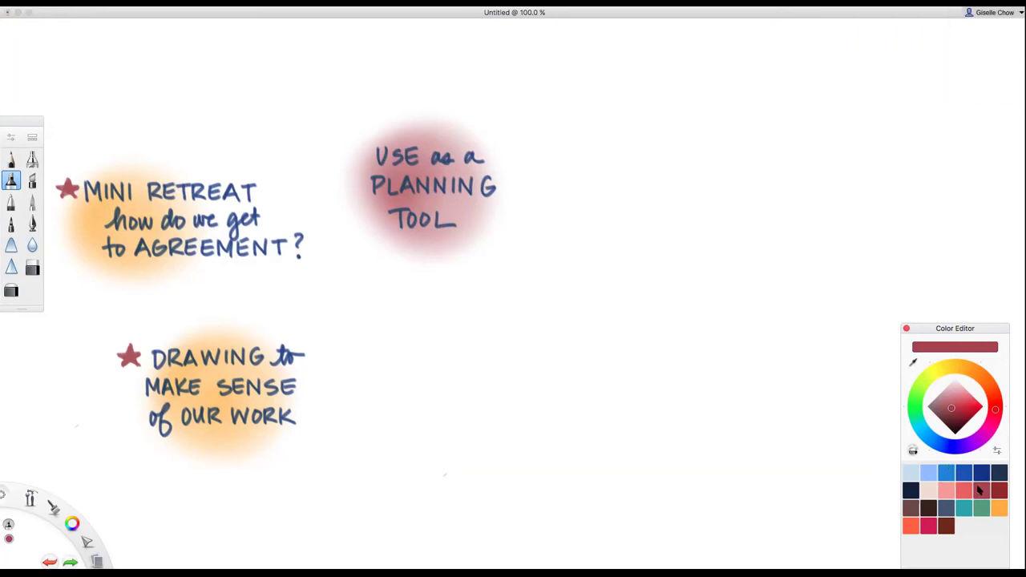
mouse_move(349, 140)
left_mouse_down()
mouse_move(346, 158)
mouse_move(337, 146)
mouse_move(358, 158)
mouse_move(341, 156)
mouse_move(358, 146)
mouse_move(344, 141)
mouse_move(342, 159)
mouse_move(362, 144)
mouse_move(349, 157)
left_mouse_up()
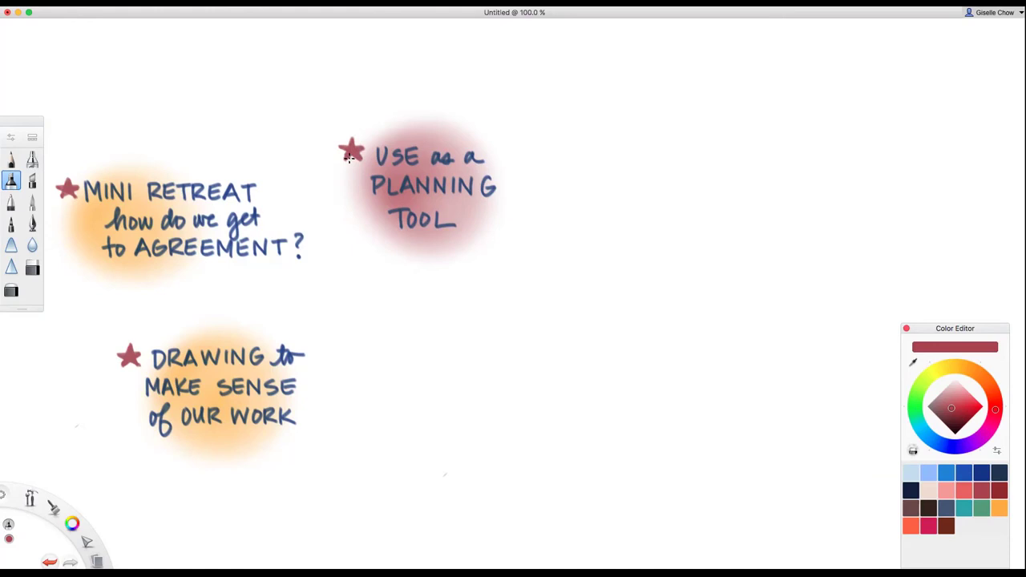
Airbrush a dusty-red circle below the PLANNING TOOL note and letter "WHAT tools" in dark blue at its upper part
left_click(32, 160)
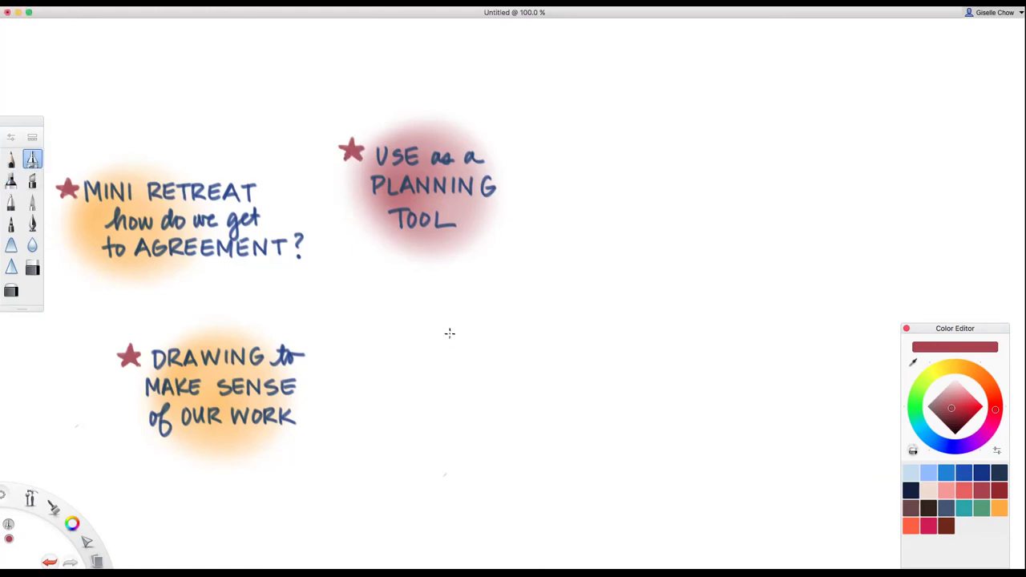
mouse_move(451, 344)
left_mouse_down()
mouse_move(478, 340)
mouse_move(438, 348)
mouse_move(445, 369)
mouse_move(499, 359)
mouse_move(431, 342)
mouse_move(482, 397)
mouse_move(489, 349)
mouse_move(461, 316)
mouse_move(462, 404)
mouse_move(515, 332)
mouse_move(453, 404)
mouse_move(439, 321)
mouse_move(453, 412)
mouse_move(479, 301)
mouse_move(472, 420)
mouse_move(532, 326)
mouse_move(451, 401)
mouse_move(468, 371)
mouse_move(481, 376)
mouse_move(451, 328)
mouse_move(503, 342)
mouse_move(423, 360)
left_mouse_up()
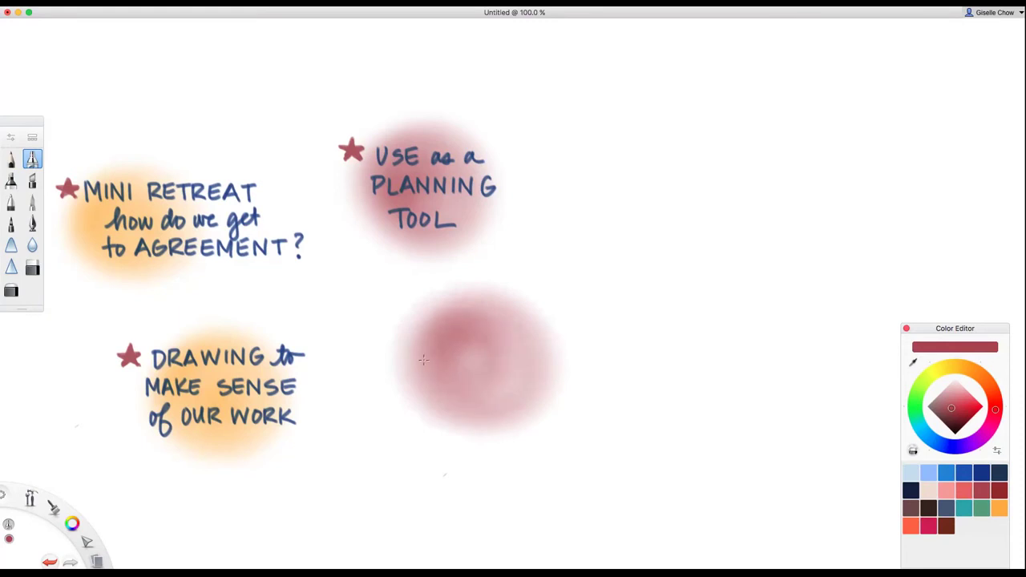
left_click(981, 474)
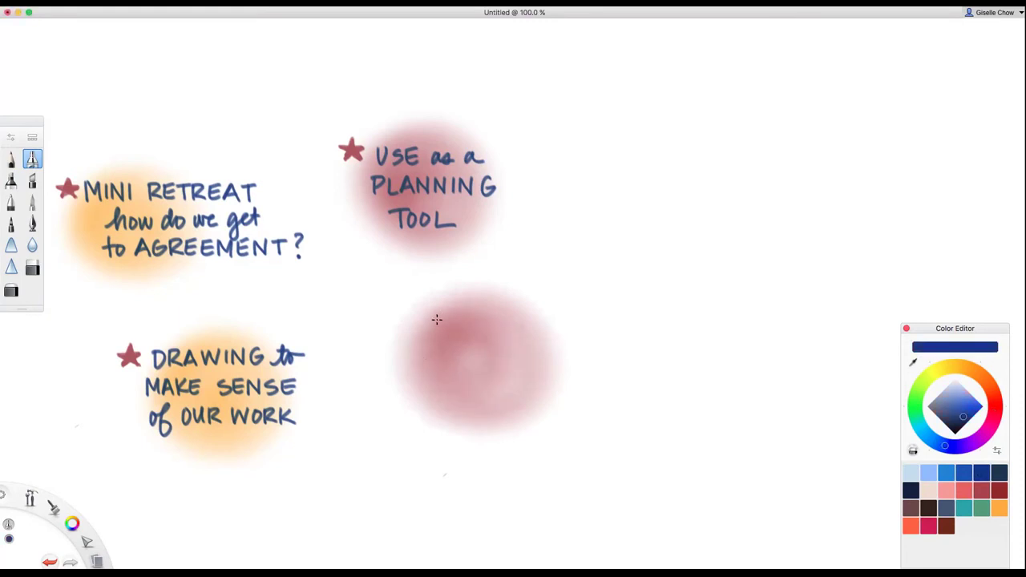
left_click(11, 181)
mouse_move(436, 328)
left_mouse_down()
mouse_move(443, 321)
mouse_move(449, 332)
mouse_move(454, 321)
mouse_move(481, 332)
mouse_move(497, 316)
mouse_move(489, 331)
mouse_move(564, 324)
mouse_move(505, 326)
left_mouse_up()
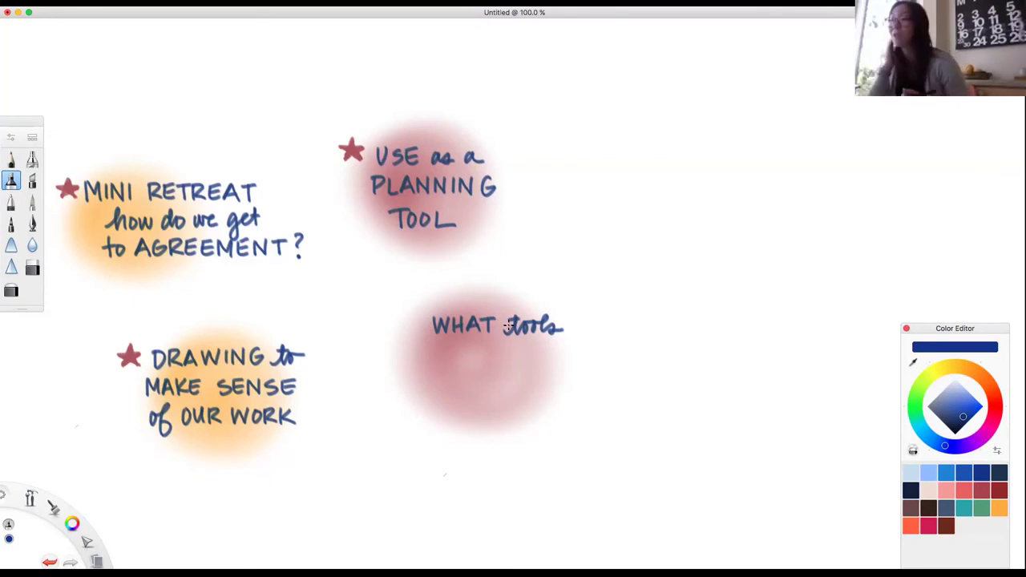
Complete the question with "can I USE without DRAWING SKILLS?" in dark blue and mark the note with a dark red star
mouse_move(429, 342)
left_mouse_down()
mouse_move(420, 350)
mouse_move(463, 363)
mouse_move(496, 344)
mouse_move(497, 359)
left_mouse_up()
mouse_move(512, 344)
left_mouse_down()
mouse_move(511, 360)
mouse_move(525, 345)
left_mouse_up()
left_click_drag(512, 353, 521, 353)
left_click_drag(512, 361, 525, 360)
mouse_move(408, 372)
left_mouse_down()
mouse_move(437, 369)
mouse_move(438, 384)
mouse_move(467, 369)
mouse_move(487, 382)
mouse_move(555, 375)
mouse_move(567, 390)
mouse_move(592, 382)
left_mouse_up()
mouse_move(438, 396)
left_mouse_down()
mouse_move(428, 413)
mouse_move(529, 417)
left_mouse_up()
left_click(528, 425)
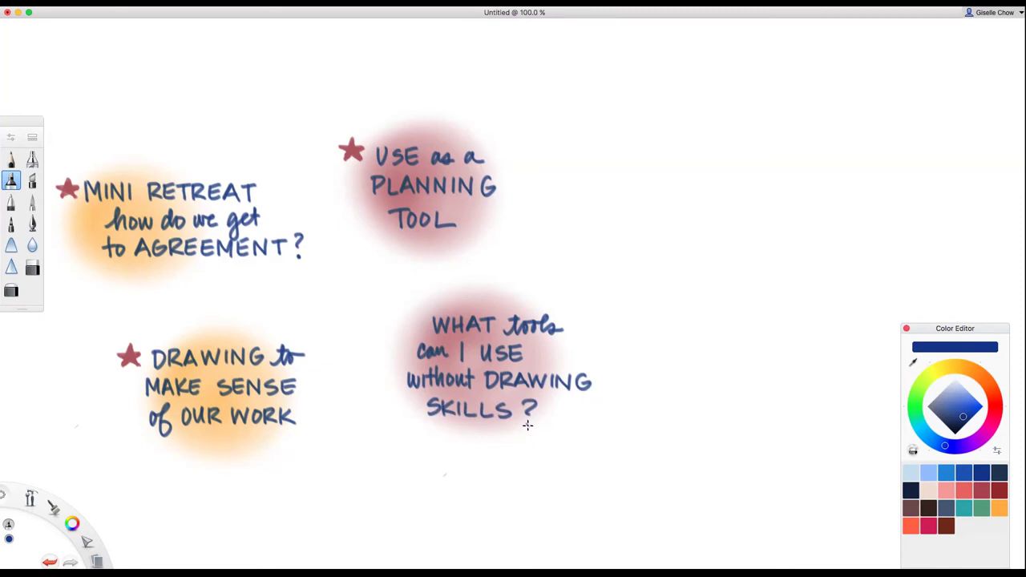
left_click(1000, 491)
mouse_move(393, 329)
left_mouse_down()
mouse_move(401, 313)
mouse_move(408, 330)
mouse_move(390, 321)
mouse_move(399, 322)
left_mouse_up()
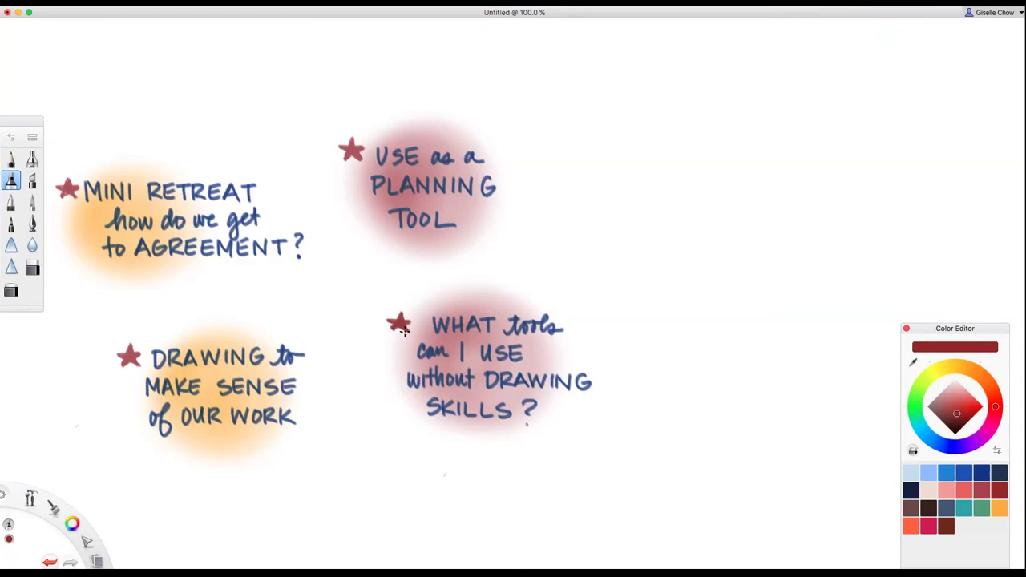
Airbrush a soft orange circle to the right of the PLANNING TOOL note
left_click(32, 160)
left_click(995, 503)
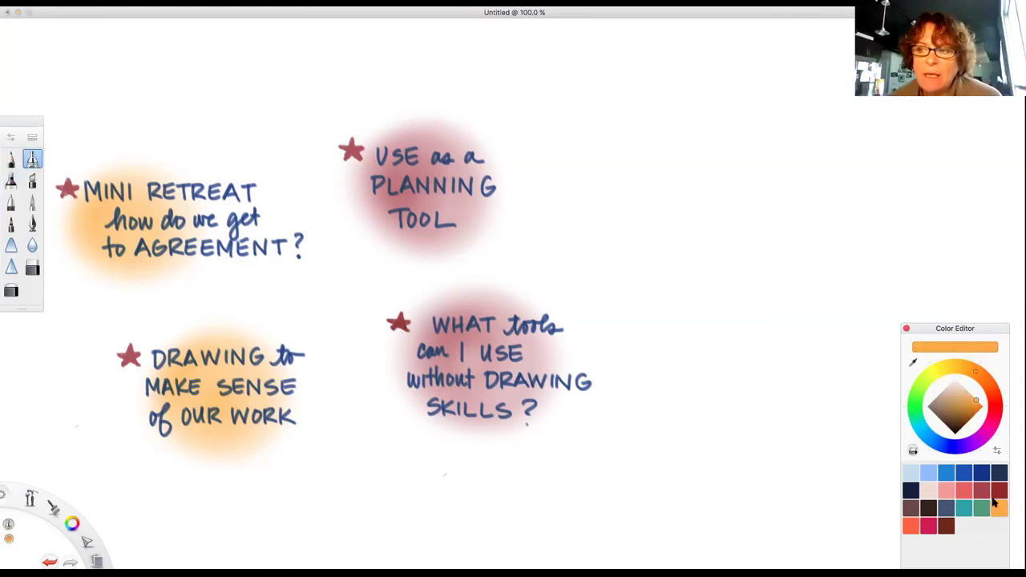
mouse_move(625, 211)
left_mouse_down()
mouse_move(623, 231)
mouse_move(645, 208)
left_mouse_up()
mouse_move(607, 239)
left_mouse_down()
mouse_move(662, 215)
mouse_move(624, 190)
mouse_move(613, 254)
mouse_move(688, 204)
mouse_move(590, 231)
mouse_move(698, 222)
mouse_move(602, 192)
mouse_move(698, 260)
mouse_move(595, 209)
mouse_move(709, 239)
mouse_move(590, 217)
mouse_move(695, 279)
mouse_move(606, 186)
left_mouse_up()
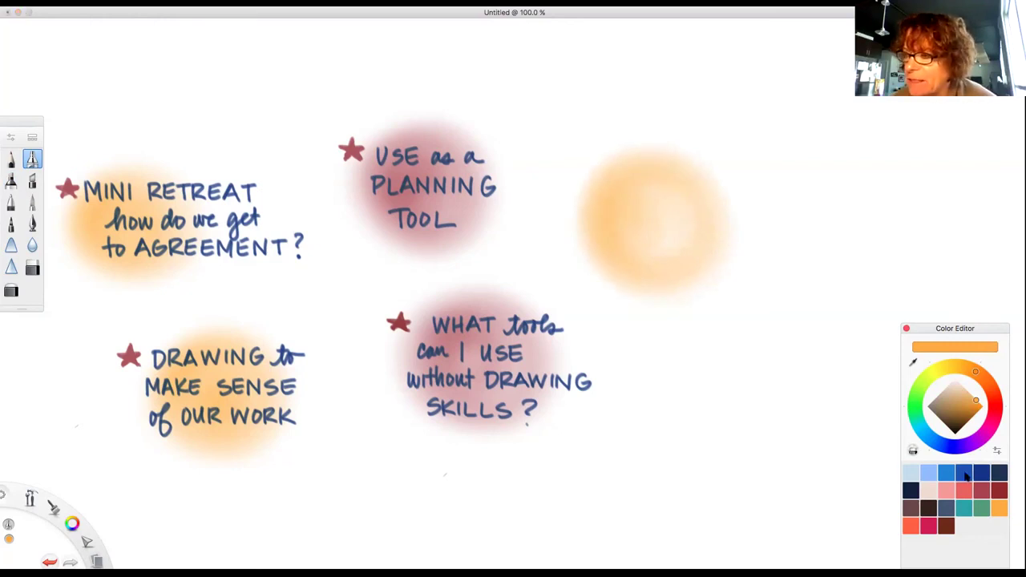
Letter "HOW MUCH" in dark blue with the marker across the upper part of the new orange circle
left_click(980, 474)
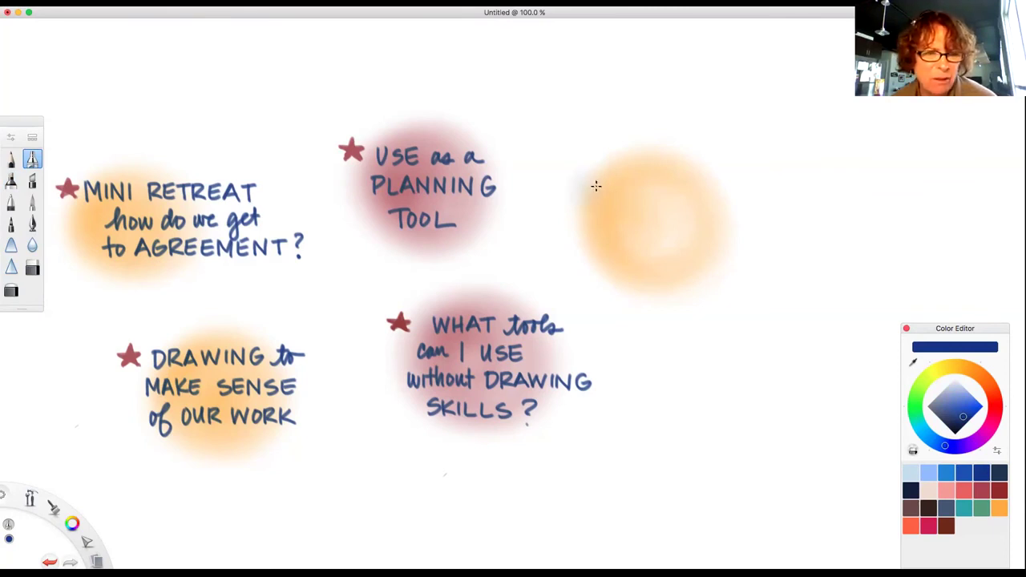
left_click(11, 180)
mouse_move(589, 182)
left_mouse_down()
mouse_move(589, 203)
mouse_move(601, 203)
left_mouse_up()
mouse_move(589, 193)
left_mouse_down()
mouse_move(648, 187)
mouse_move(658, 200)
mouse_move(673, 186)
mouse_move(671, 202)
mouse_move(682, 200)
left_mouse_up()
mouse_move(685, 183)
left_mouse_down()
mouse_move(684, 201)
mouse_move(693, 192)
left_mouse_up()
left_click_drag(694, 183, 693, 202)
Letter "time is NEEDED?" in dark blue beneath "HOW MUCH"
mouse_move(585, 230)
left_mouse_down()
mouse_move(636, 223)
mouse_move(598, 215)
mouse_move(668, 225)
left_mouse_up()
mouse_move(671, 224)
left_mouse_down()
mouse_move(705, 225)
mouse_move(707, 205)
left_mouse_up()
mouse_move(711, 207)
left_mouse_down()
mouse_move(711, 225)
mouse_move(723, 205)
left_mouse_up()
mouse_move(710, 215)
left_mouse_down()
mouse_move(727, 225)
mouse_move(736, 206)
left_mouse_up()
left_click_drag(727, 214, 736, 224)
mouse_move(739, 206)
left_mouse_down()
mouse_move(739, 225)
mouse_move(750, 210)
mouse_move(743, 224)
left_mouse_up()
mouse_move(755, 206)
left_mouse_down()
mouse_move(756, 225)
mouse_move(766, 206)
left_mouse_up()
left_click_drag(756, 215, 766, 224)
mouse_move(769, 207)
left_mouse_down()
mouse_move(769, 224)
mouse_move(789, 218)
left_mouse_up()
left_click(789, 225)
Add a hooked arrow leading to "STANFORD GRAPHIC" beneath the time question and mark the note with a dusty-red star
mouse_move(585, 247)
left_mouse_down()
mouse_move(580, 258)
mouse_move(579, 247)
mouse_move(594, 268)
left_mouse_up()
mouse_move(625, 248)
left_mouse_down()
mouse_move(614, 268)
mouse_move(640, 247)
left_mouse_up()
left_click_drag(632, 248, 638, 267)
mouse_move(645, 245)
left_mouse_down()
mouse_move(652, 267)
mouse_move(650, 258)
left_mouse_up()
mouse_move(656, 267)
left_mouse_down()
mouse_move(656, 247)
mouse_move(666, 267)
left_mouse_up()
mouse_move(666, 267)
left_mouse_down()
mouse_move(666, 246)
mouse_move(670, 267)
left_mouse_up()
left_click_drag(670, 247, 678, 256)
mouse_move(686, 247)
left_mouse_down()
mouse_move(691, 267)
mouse_move(696, 257)
mouse_move(702, 266)
left_mouse_up()
mouse_move(706, 247)
left_mouse_down()
mouse_move(706, 266)
mouse_move(744, 249)
mouse_move(755, 260)
mouse_move(763, 242)
mouse_move(768, 260)
left_mouse_up()
left_click_drag(759, 253, 776, 252)
mouse_move(784, 244)
left_mouse_down()
mouse_move(784, 259)
mouse_move(794, 260)
left_mouse_up()
left_click_drag(784, 251, 818, 258)
left_click(982, 490)
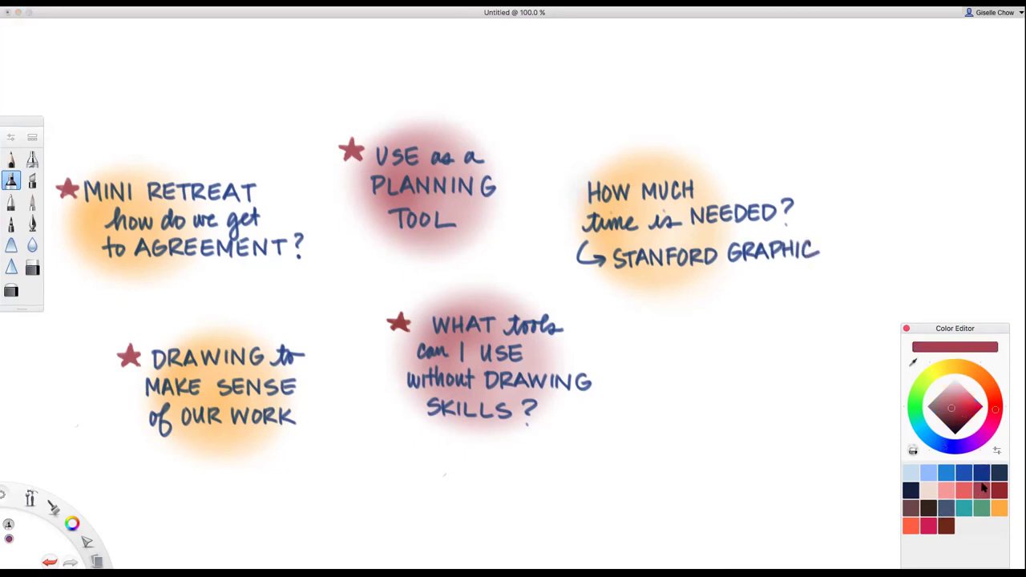
mouse_move(561, 197)
left_mouse_down()
mouse_move(575, 197)
mouse_move(562, 198)
mouse_move(567, 186)
mouse_move(575, 195)
left_mouse_up()
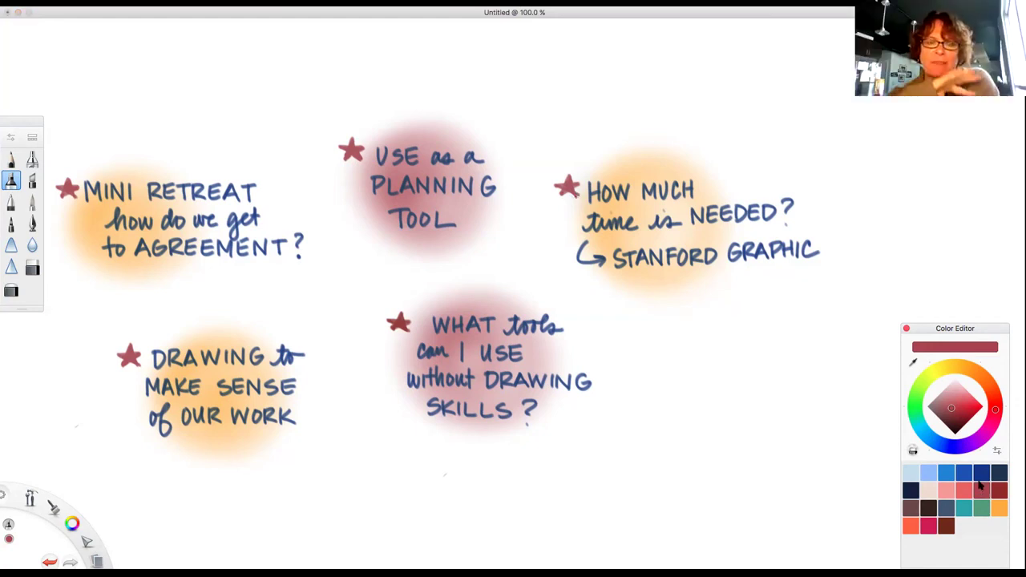
Airbrush a dusty-red circle below the STANFORD GRAPHIC note and letter "ARE GRAPHIC RECORDINGS done" on it in dark blue
left_click(32, 159)
mouse_move(727, 393)
left_mouse_down()
mouse_move(729, 364)
mouse_move(707, 360)
mouse_move(739, 425)
mouse_move(771, 367)
mouse_move(687, 399)
mouse_move(774, 357)
mouse_move(686, 380)
mouse_move(796, 394)
mouse_move(768, 364)
mouse_move(719, 416)
mouse_move(752, 421)
mouse_move(766, 354)
mouse_move(747, 352)
mouse_move(726, 447)
mouse_move(797, 386)
mouse_move(668, 449)
left_mouse_up()
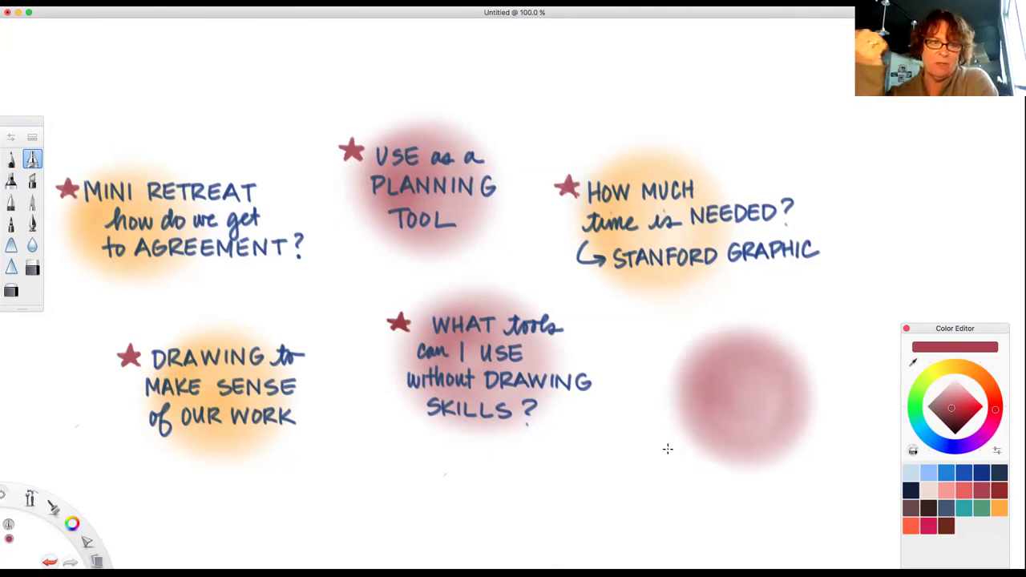
left_click(974, 473)
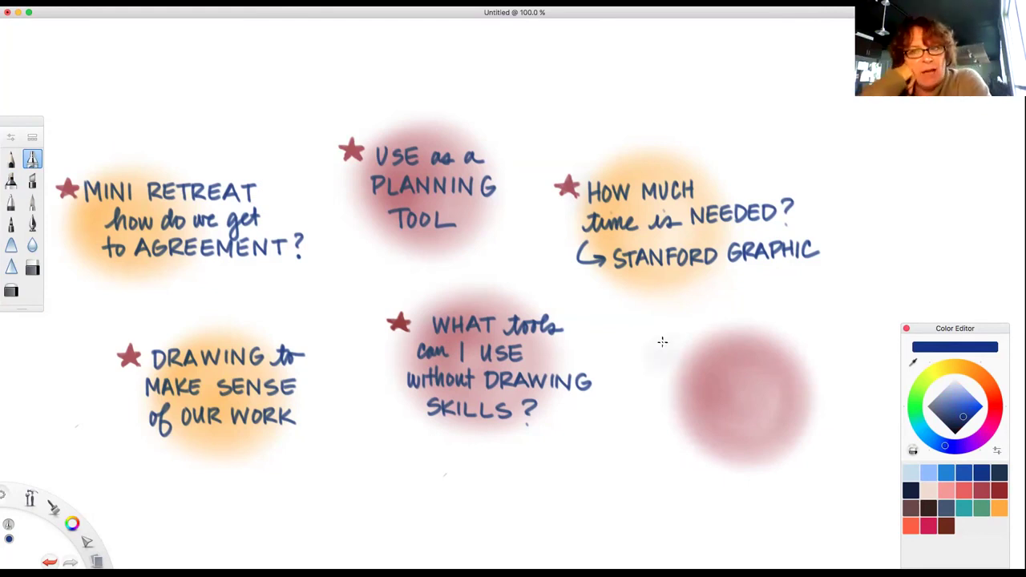
key("b")
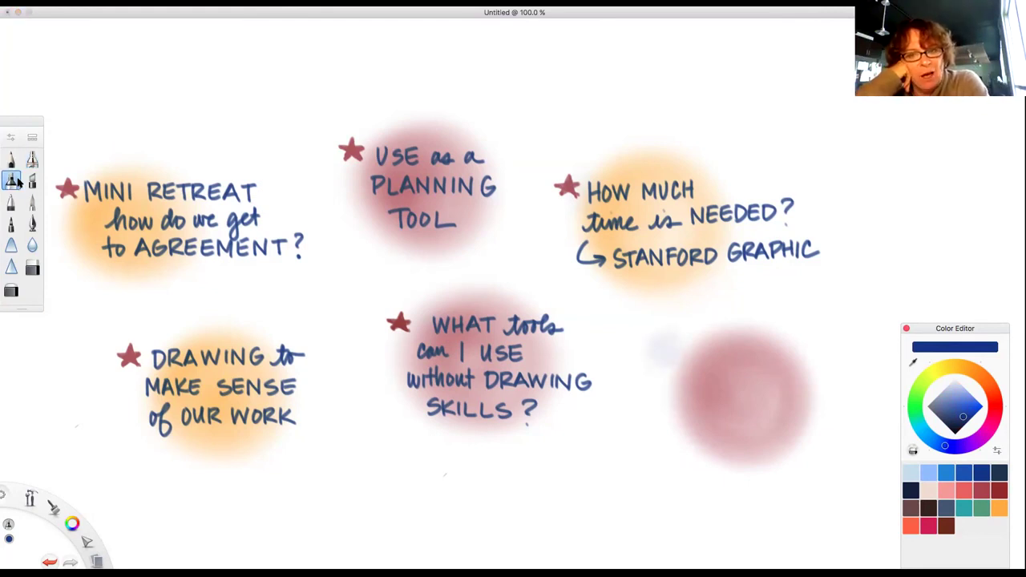
mouse_move(671, 363)
left_mouse_down()
mouse_move(675, 345)
mouse_move(687, 365)
mouse_move(729, 348)
mouse_move(759, 360)
mouse_move(766, 346)
mouse_move(771, 359)
mouse_move(790, 343)
mouse_move(814, 354)
mouse_move(660, 382)
mouse_move(721, 377)
mouse_move(733, 386)
mouse_move(762, 375)
mouse_move(770, 386)
mouse_move(781, 377)
mouse_move(776, 384)
left_mouse_up()
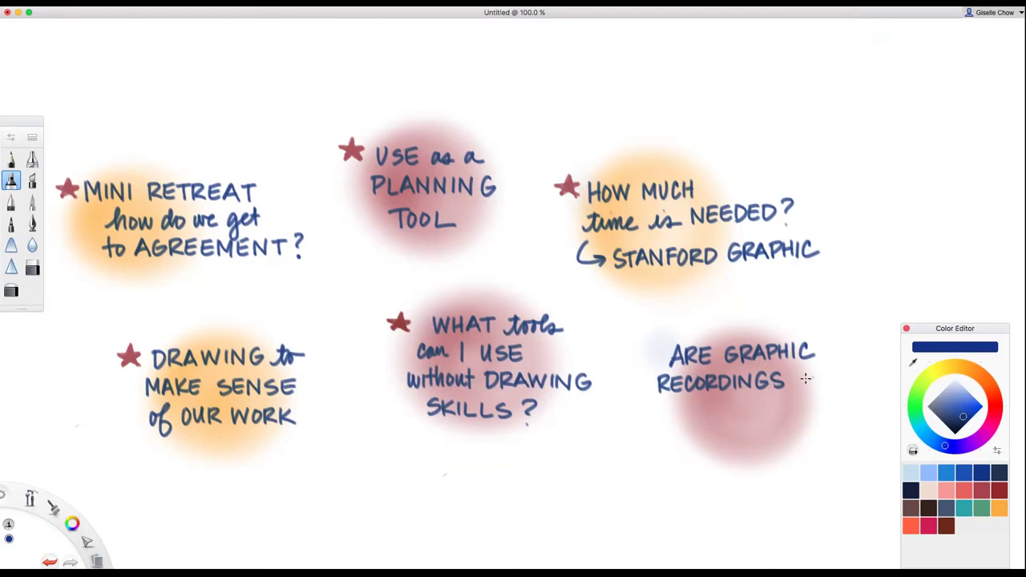
left_click_drag(804, 375, 841, 382)
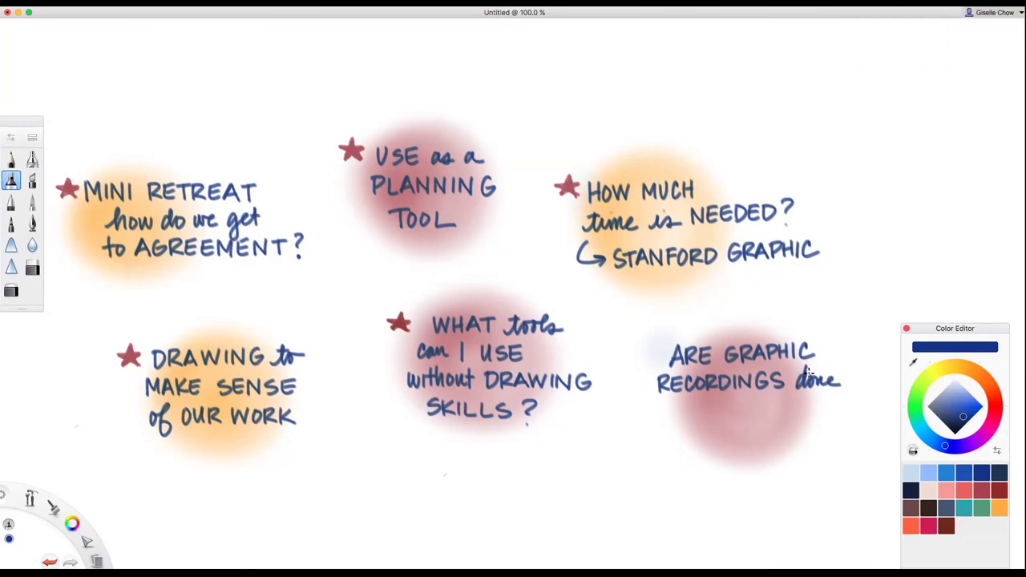
Continue the graphic recordings question with "on SITE or ADDITIONALLY", moving the Color Editor away from the writing area
mouse_move(664, 409)
left_mouse_down()
mouse_move(704, 420)
mouse_move(726, 411)
left_mouse_up()
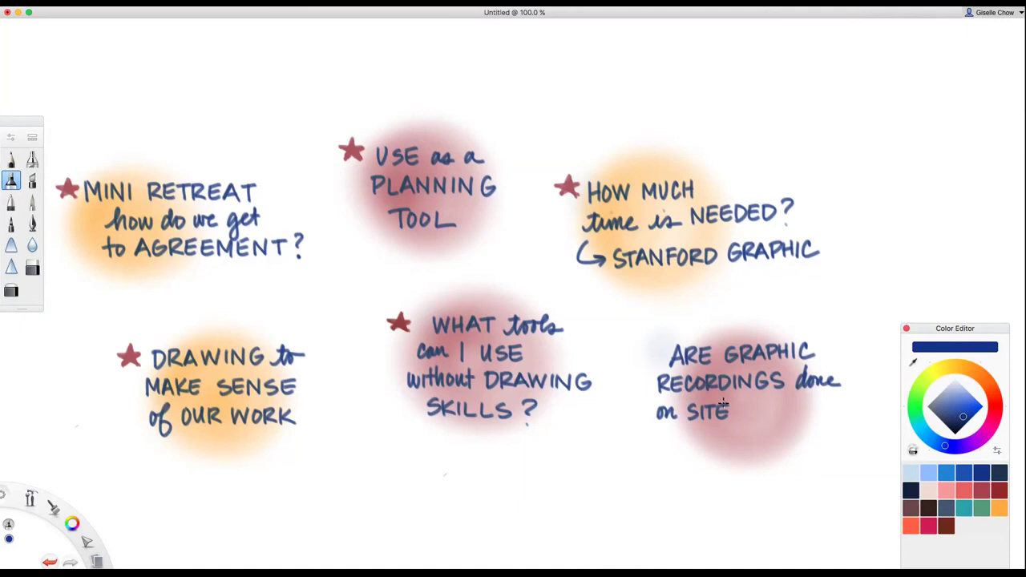
left_click_drag(745, 406, 755, 412)
mouse_move(766, 409)
left_mouse_down()
mouse_move(817, 404)
mouse_move(817, 417)
left_mouse_up()
left_click_drag(915, 334, 932, 37)
mouse_move(825, 407)
left_mouse_down()
mouse_move(882, 404)
mouse_move(886, 412)
left_mouse_up()
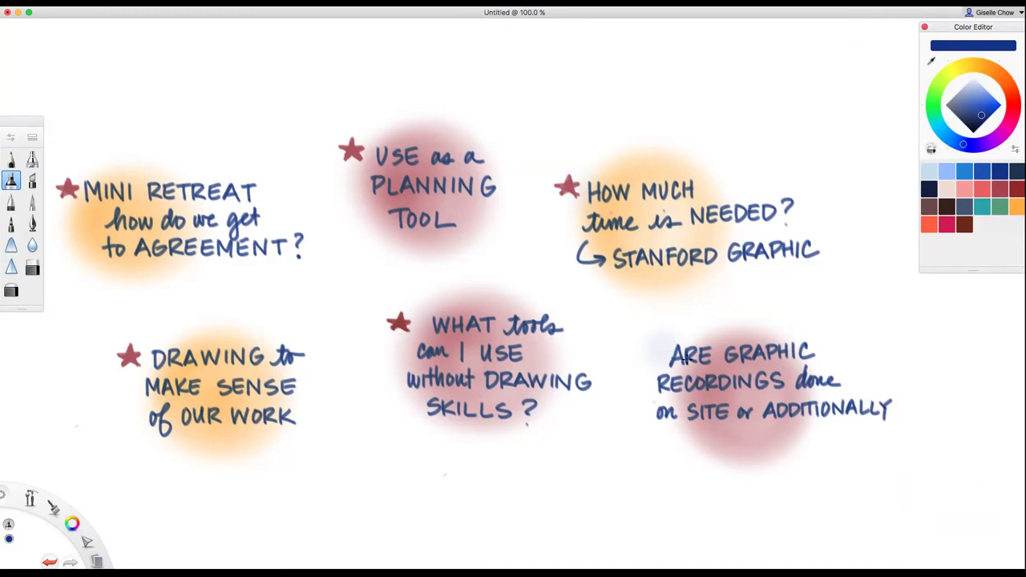
Finish the question with "CREATED after the FACT?" in dark blue and mark the note with a dusty-red star
mouse_move(663, 431)
left_mouse_down()
mouse_move(660, 442)
mouse_move(688, 446)
mouse_move(695, 433)
mouse_move(726, 445)
mouse_move(738, 435)
mouse_move(730, 449)
mouse_move(788, 434)
mouse_move(858, 440)
mouse_move(830, 429)
left_mouse_up()
mouse_move(697, 463)
left_mouse_down()
mouse_move(697, 476)
mouse_move(731, 464)
mouse_move(747, 477)
left_mouse_up()
mouse_move(737, 458)
left_mouse_down()
mouse_move(758, 457)
mouse_move(763, 478)
left_mouse_up()
left_click(766, 481)
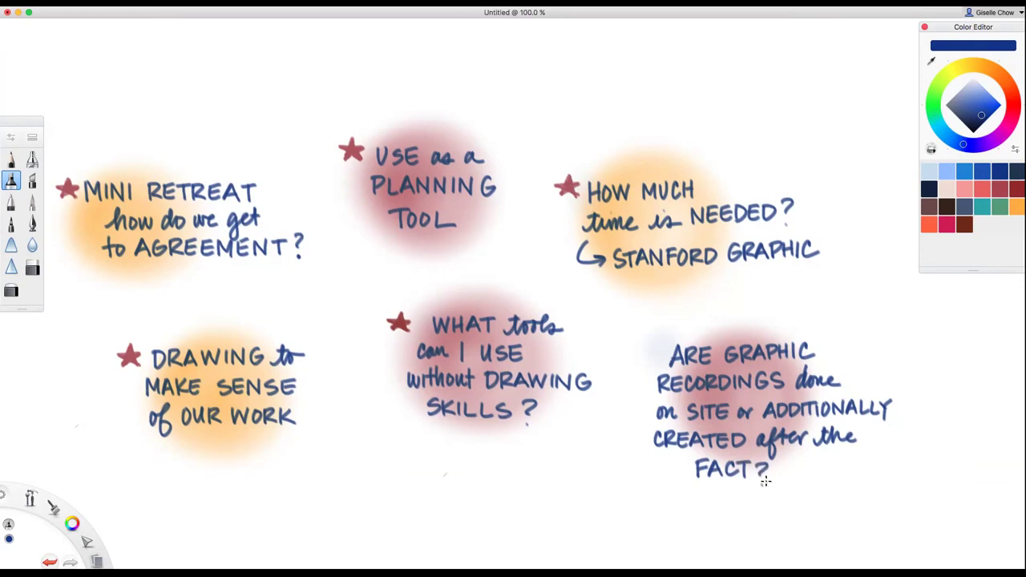
left_click(1000, 189)
mouse_move(643, 361)
left_mouse_down()
mouse_move(656, 346)
mouse_move(663, 357)
mouse_move(651, 357)
left_mouse_up()
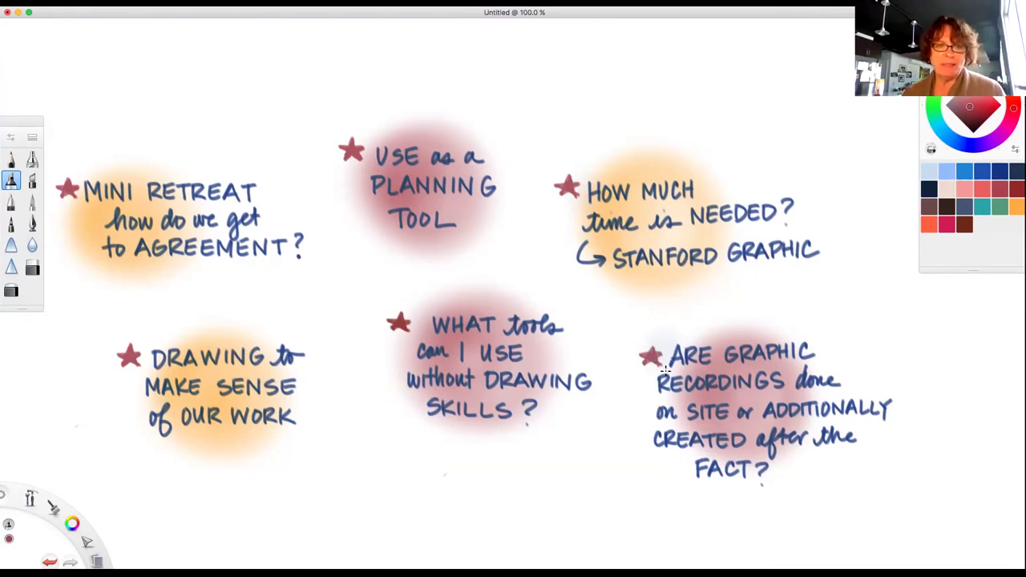
Sketch two overlapping speech bubble outlines above the MINI RETREAT note with the pencil in dark brown
left_click(947, 207)
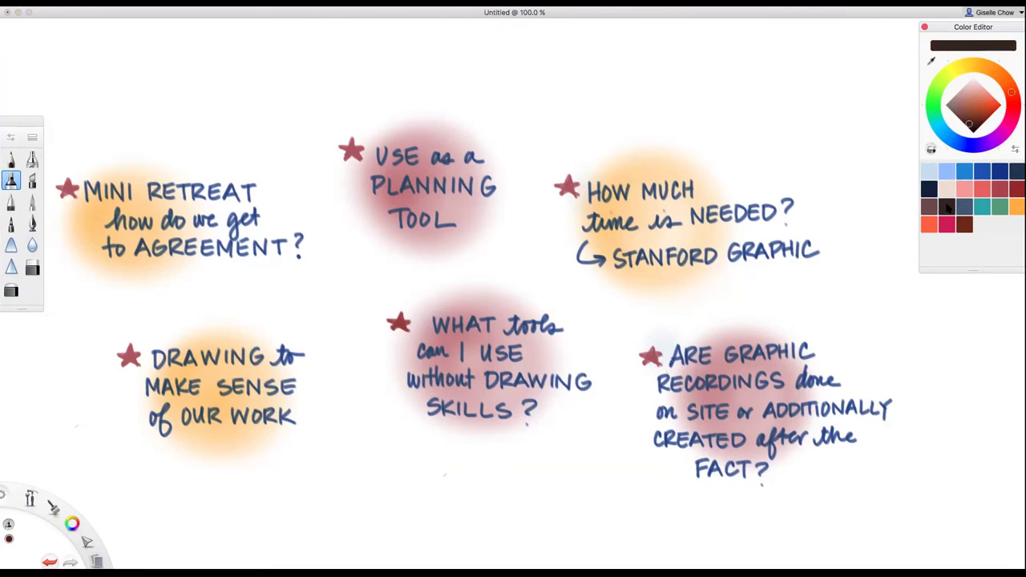
left_click(11, 158)
left_click_drag(160, 129, 183, 170)
left_click_drag(158, 138, 183, 168)
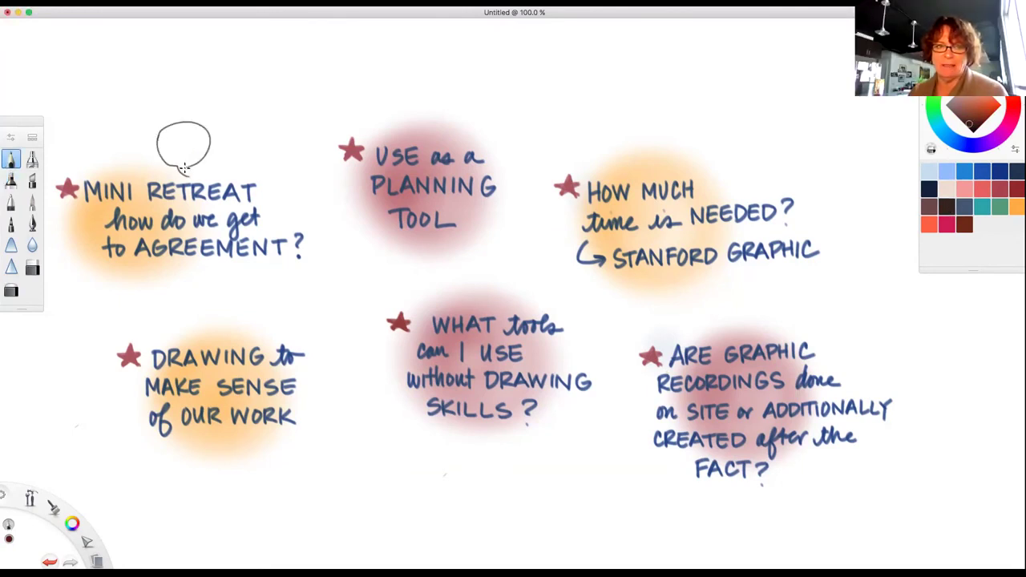
mouse_move(246, 139)
left_mouse_down()
mouse_move(206, 162)
mouse_move(227, 172)
left_mouse_up()
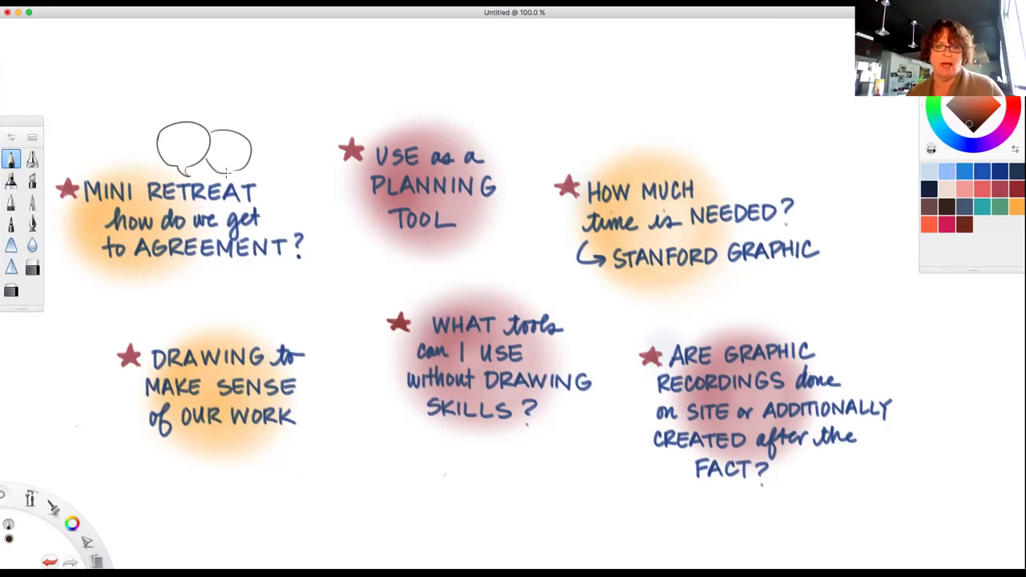
Fill the speech bubbles with short text lines, adding a question mark in one and an exclamation mark in the other
mouse_move(173, 142)
left_mouse_down()
mouse_move(235, 147)
mouse_move(218, 153)
left_mouse_up()
mouse_move(233, 157)
left_mouse_down()
mouse_move(194, 137)
mouse_move(194, 153)
mouse_move(242, 154)
left_mouse_up()
left_click(193, 153)
left_click(243, 157)
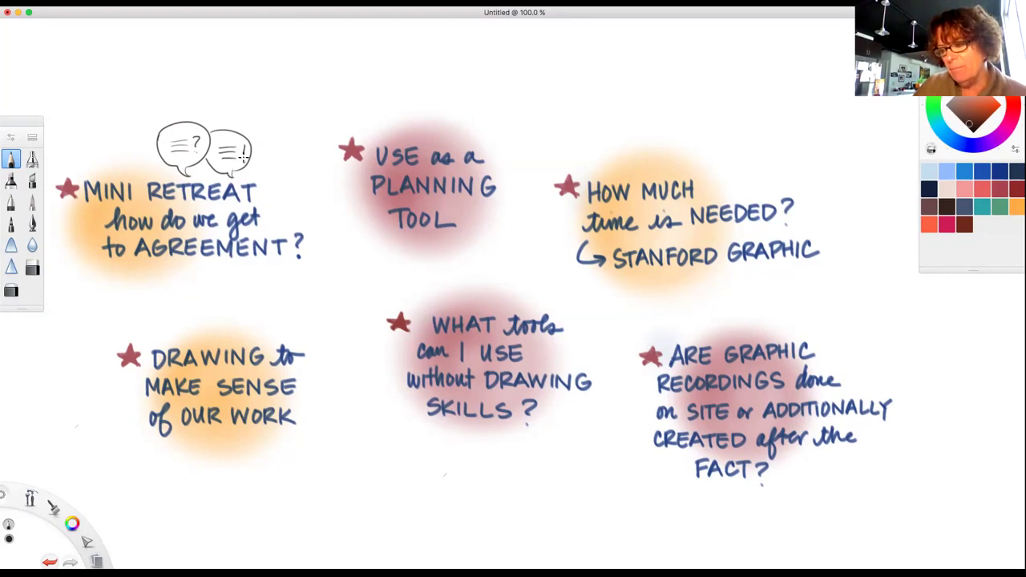
Sketch a tilted chart with three wavy arrows and small radiating lines above the PLANNING TOOL note
mouse_move(439, 110)
left_mouse_down()
mouse_move(520, 97)
mouse_move(536, 148)
mouse_move(493, 159)
left_mouse_up()
mouse_move(505, 111)
left_mouse_down()
mouse_move(523, 140)
mouse_move(494, 117)
mouse_move(503, 145)
mouse_move(498, 120)
mouse_move(460, 130)
mouse_move(513, 131)
left_mouse_up()
left_click_drag(472, 138, 513, 140)
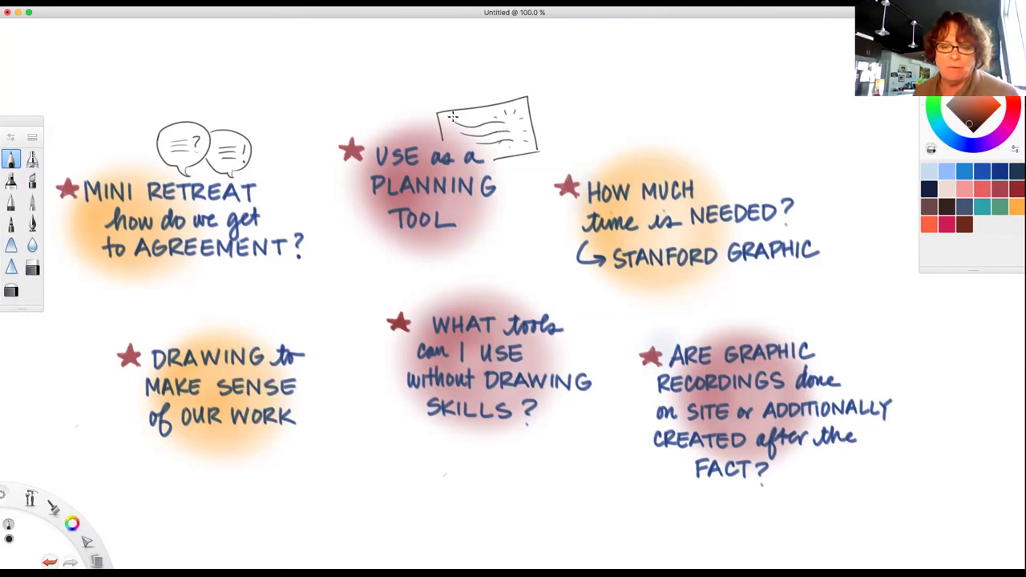
left_click_drag(498, 118, 516, 147)
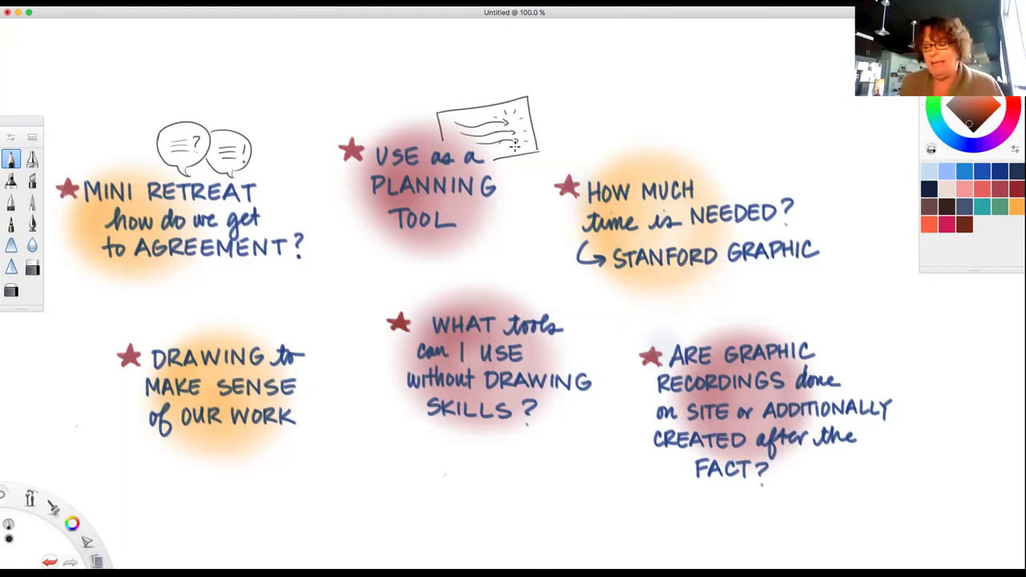
Sketch a pen and a small diagram card beside the DRAWING note, and two sticky notes beside the WHAT tools note
mouse_move(113, 392)
left_mouse_down()
mouse_move(43, 383)
mouse_move(60, 413)
mouse_move(112, 394)
mouse_move(115, 430)
left_mouse_up()
left_click_drag(88, 427, 99, 418)
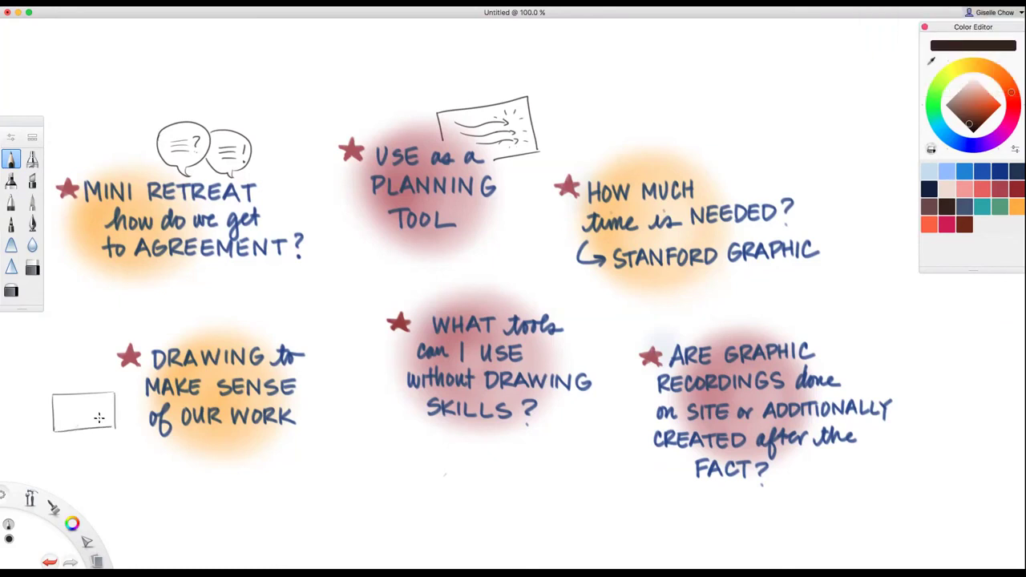
mouse_move(34, 411)
left_mouse_down()
mouse_move(26, 393)
mouse_move(50, 438)
mouse_move(24, 400)
mouse_move(58, 410)
mouse_move(64, 401)
mouse_move(90, 411)
mouse_move(93, 401)
mouse_move(67, 413)
mouse_move(81, 423)
mouse_move(101, 415)
mouse_move(69, 420)
left_mouse_up()
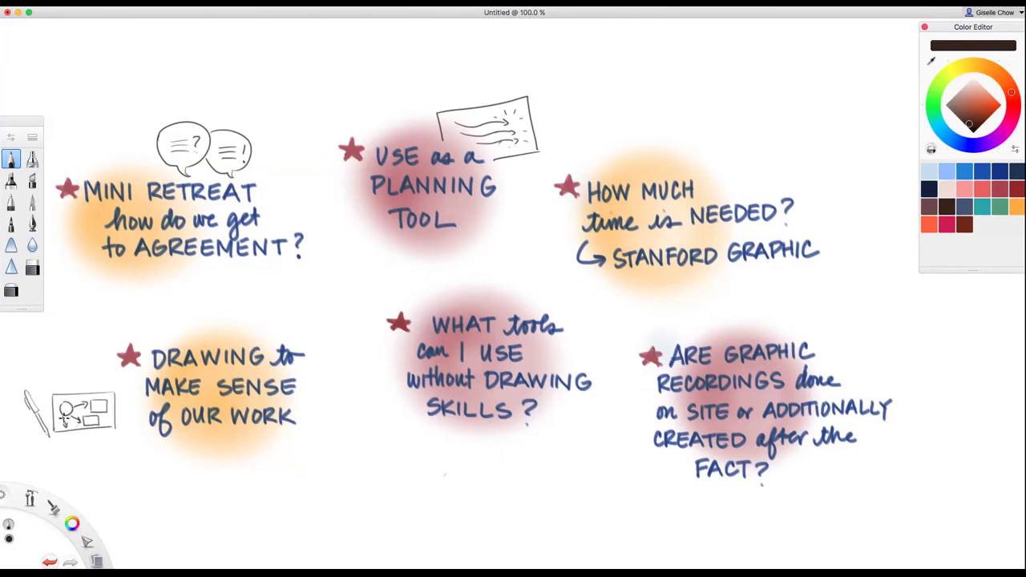
mouse_move(381, 363)
left_mouse_down()
mouse_move(354, 362)
mouse_move(353, 385)
mouse_move(375, 370)
mouse_move(362, 350)
mouse_move(332, 350)
mouse_move(355, 373)
mouse_move(351, 362)
left_mouse_up()
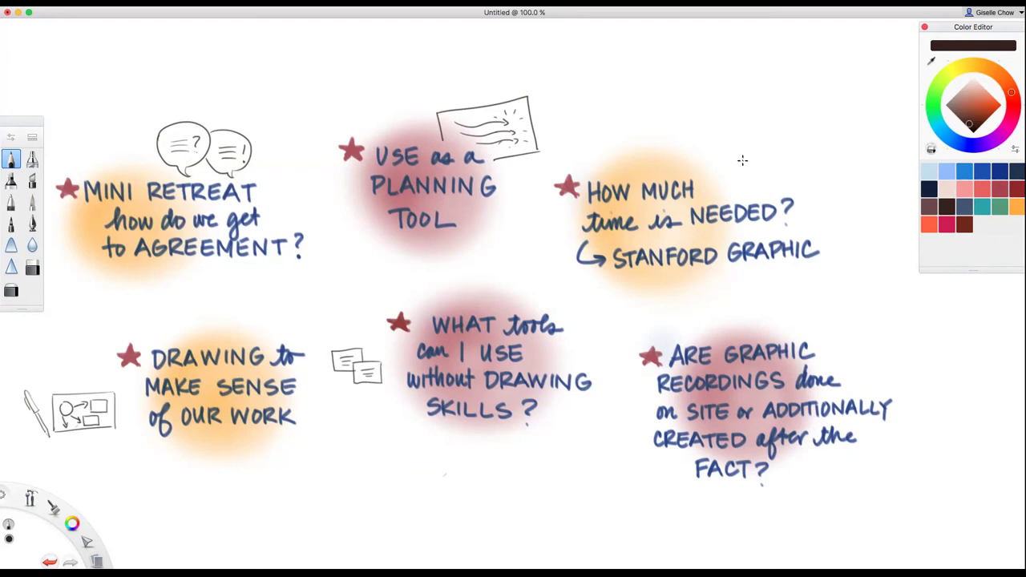
Sketch a round clock with two arrow hands above the end of the "HOW MUCH time is NEEDED?" note
mouse_move(748, 157)
left_mouse_down()
mouse_move(801, 153)
mouse_move(815, 207)
left_mouse_up()
mouse_move(748, 158)
left_mouse_down()
mouse_move(746, 196)
mouse_move(805, 215)
left_mouse_up()
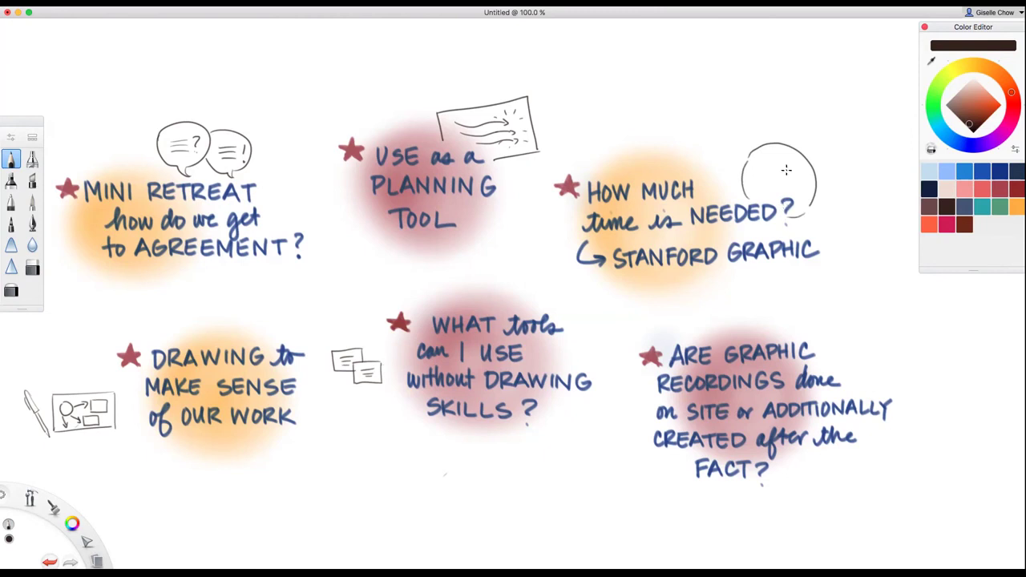
mouse_move(776, 160)
left_mouse_down()
mouse_move(776, 183)
mouse_move(798, 186)
mouse_move(782, 167)
mouse_move(799, 186)
mouse_move(792, 190)
left_mouse_up()
Sketch a standing figure drawing at a large whiteboard on legs, with a ground line, below the notes
mouse_move(662, 457)
left_mouse_down()
mouse_move(574, 451)
mouse_move(557, 434)
mouse_move(579, 494)
left_mouse_up()
left_click_drag(662, 458, 662, 494)
left_click_drag(582, 494, 662, 495)
left_click_drag(594, 496, 585, 511)
mouse_move(593, 496)
left_mouse_down()
mouse_move(603, 510)
mouse_move(654, 511)
left_mouse_up()
left_click_drag(560, 481, 565, 521)
mouse_move(561, 486)
left_mouse_down()
mouse_move(568, 495)
mouse_move(540, 490)
mouse_move(566, 518)
mouse_move(662, 520)
left_mouse_up()
left_click_drag(532, 520, 477, 520)
mouse_move(589, 473)
left_mouse_down()
mouse_move(638, 468)
mouse_move(587, 487)
mouse_move(600, 485)
left_mouse_up()
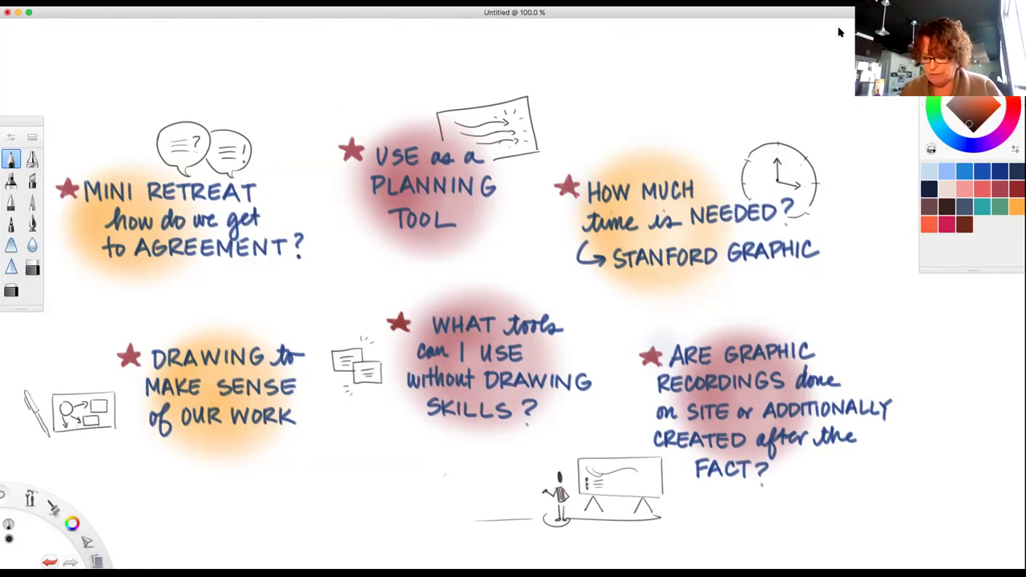
Airbrush a soft, wavy light blue band across the upper edge of the canvas above all the notes
left_click(965, 172)
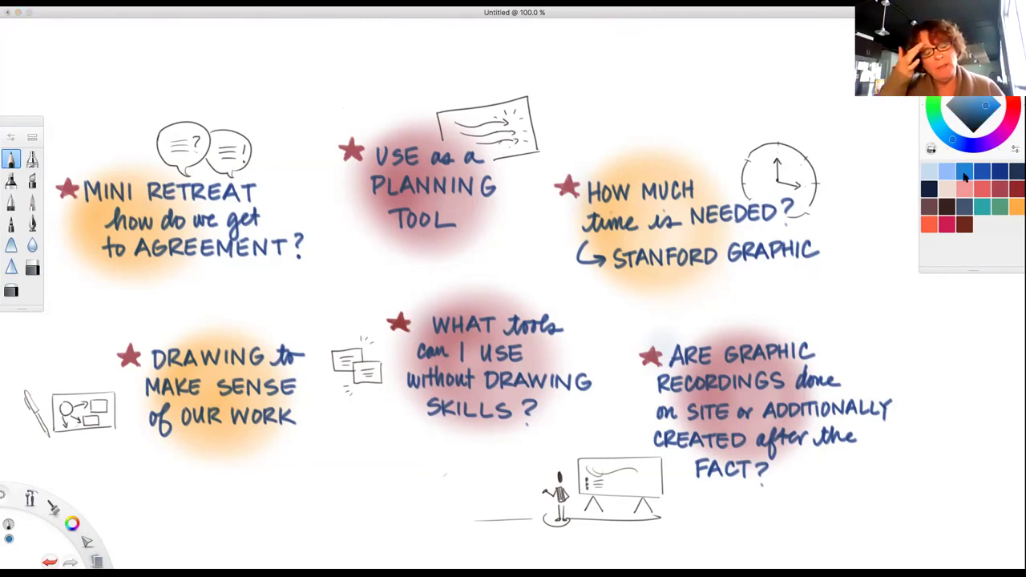
left_click(32, 159)
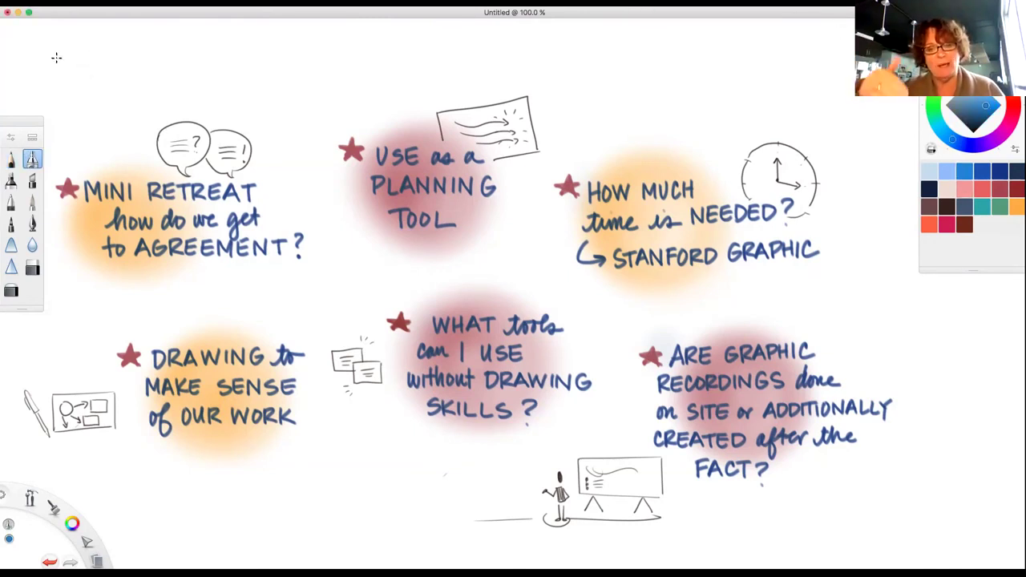
left_click_drag(85, 41, 301, 88)
mouse_move(104, 77)
left_mouse_down()
mouse_move(261, 89)
mouse_move(566, 72)
mouse_move(818, 98)
left_mouse_up()
mouse_move(88, 77)
left_mouse_down()
mouse_move(137, 87)
mouse_move(129, 106)
mouse_move(212, 114)
mouse_move(517, 88)
mouse_move(778, 129)
mouse_move(849, 114)
left_mouse_up()
mouse_move(36, 72)
left_mouse_down()
mouse_move(570, 64)
mouse_move(832, 86)
left_mouse_up()
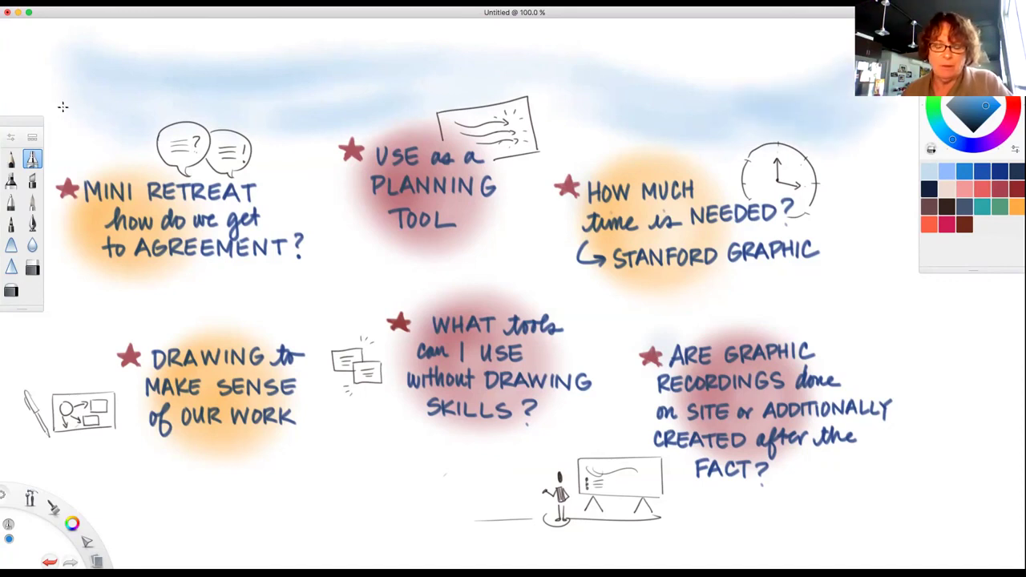